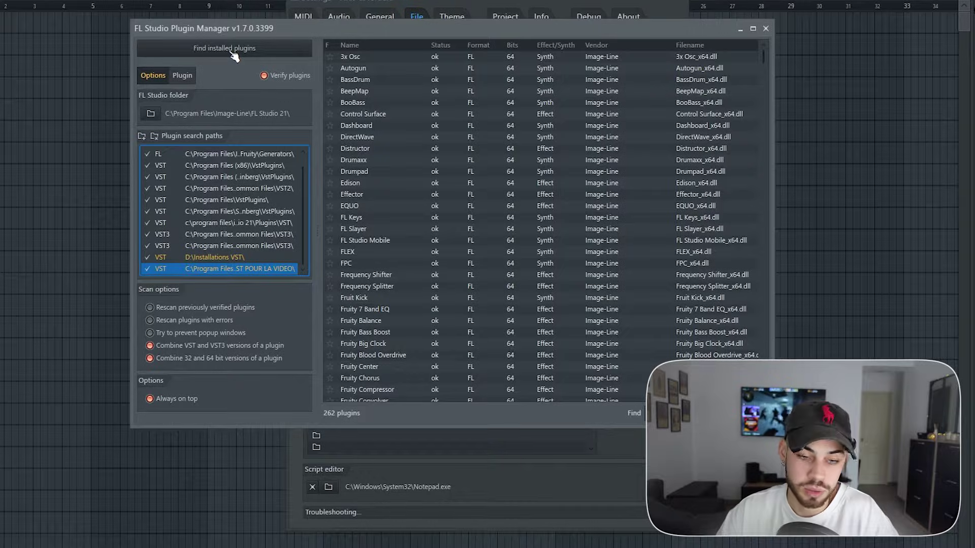
Step: Scan for installed plugins with the current search paths and mark DSK Guitars Nylon as a favorite
left_click(232, 51)
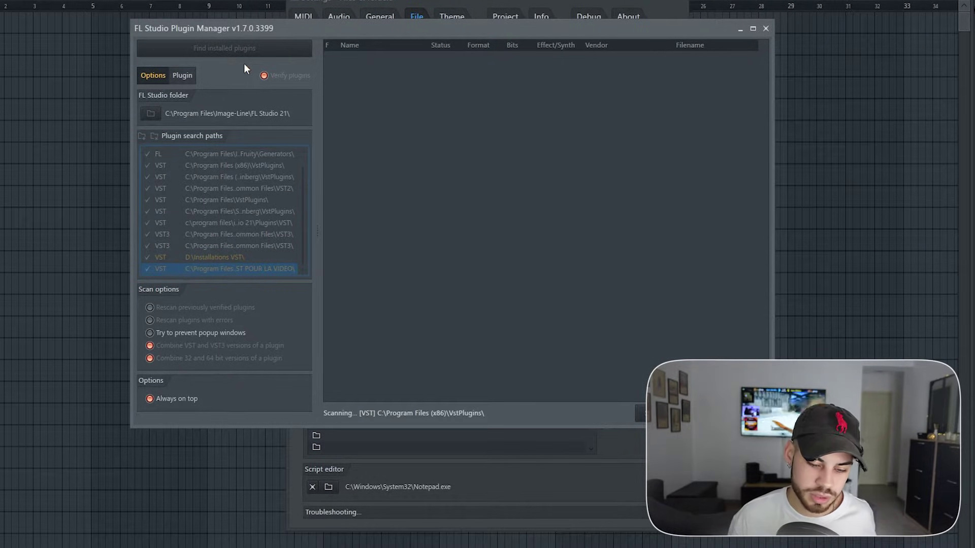
scroll(409, 137, "down", 5)
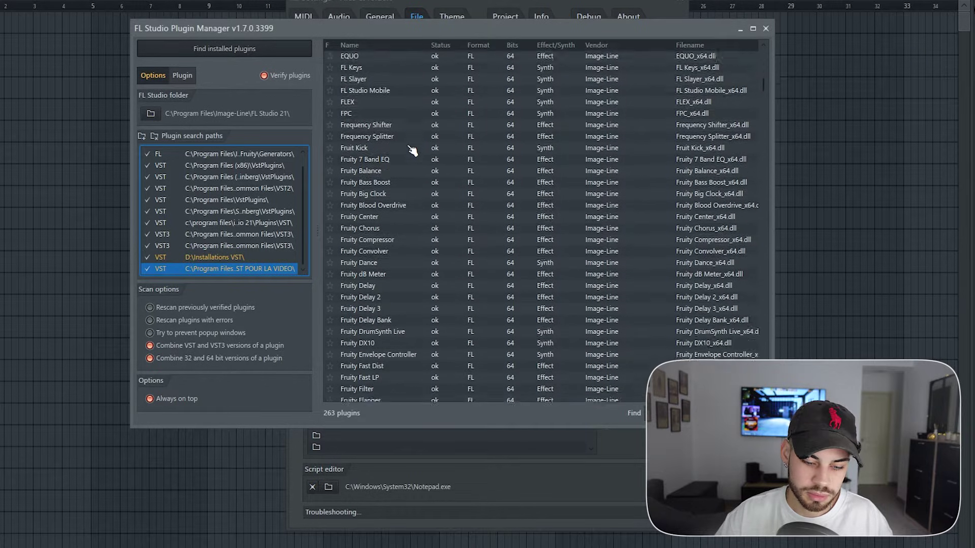
scroll(412, 151, "down", 15)
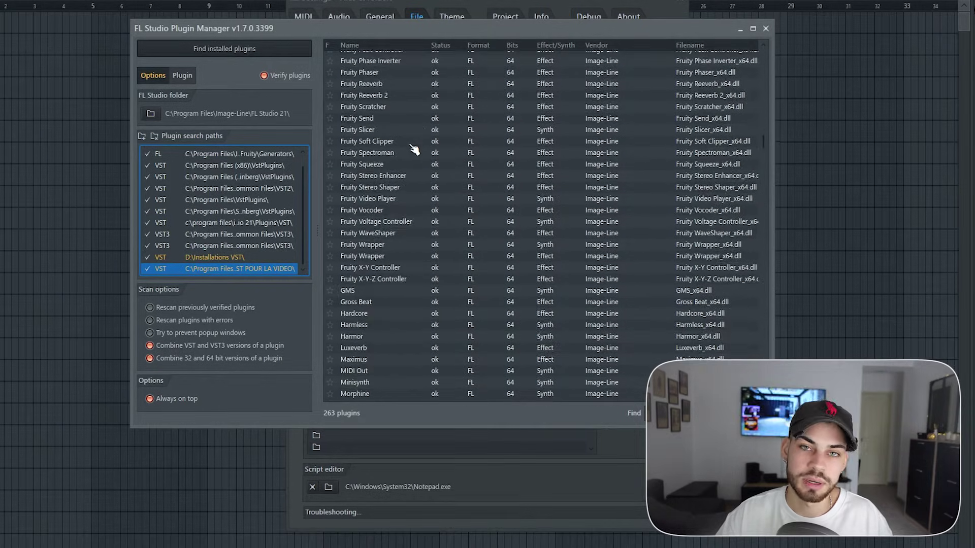
scroll(414, 152, "down", 7)
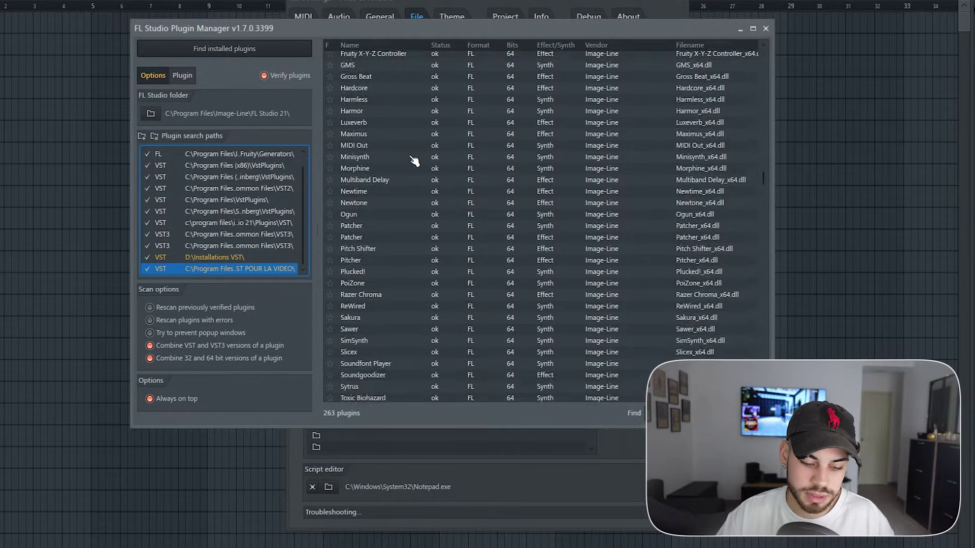
scroll(414, 161, "down", 12)
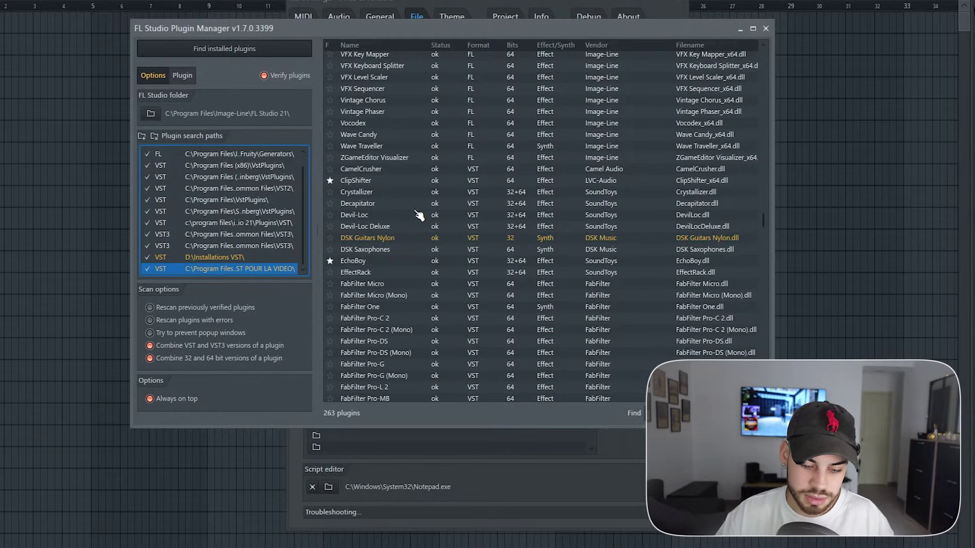
left_click(381, 239)
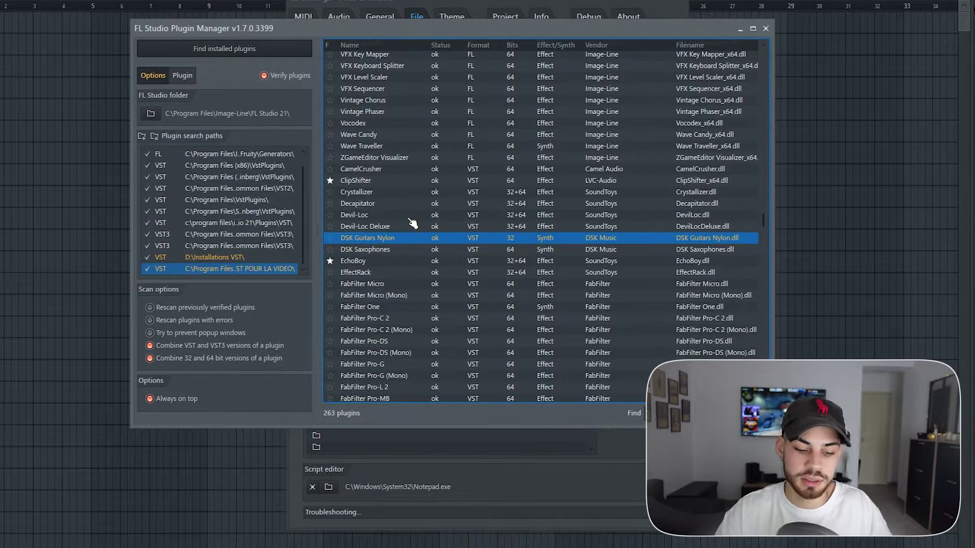
left_click(330, 239)
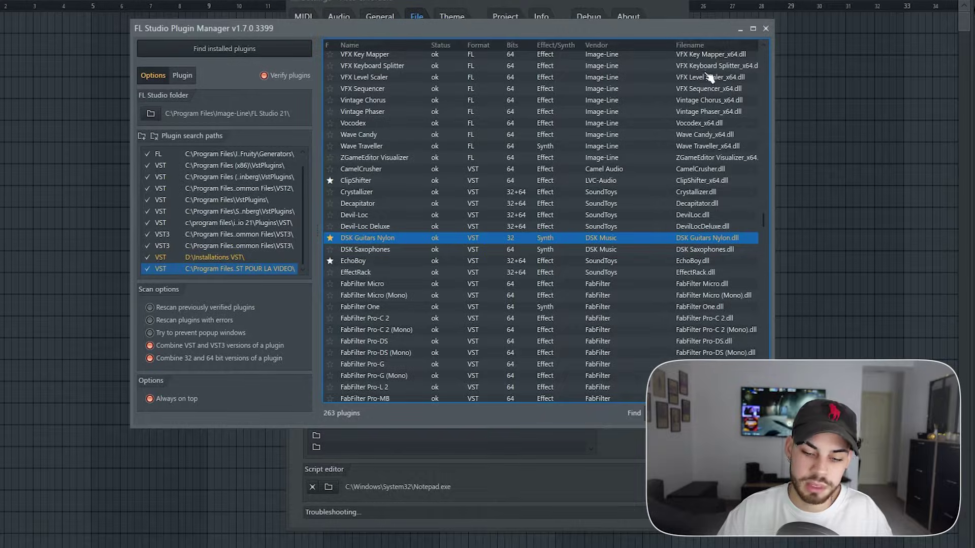
left_click(766, 28)
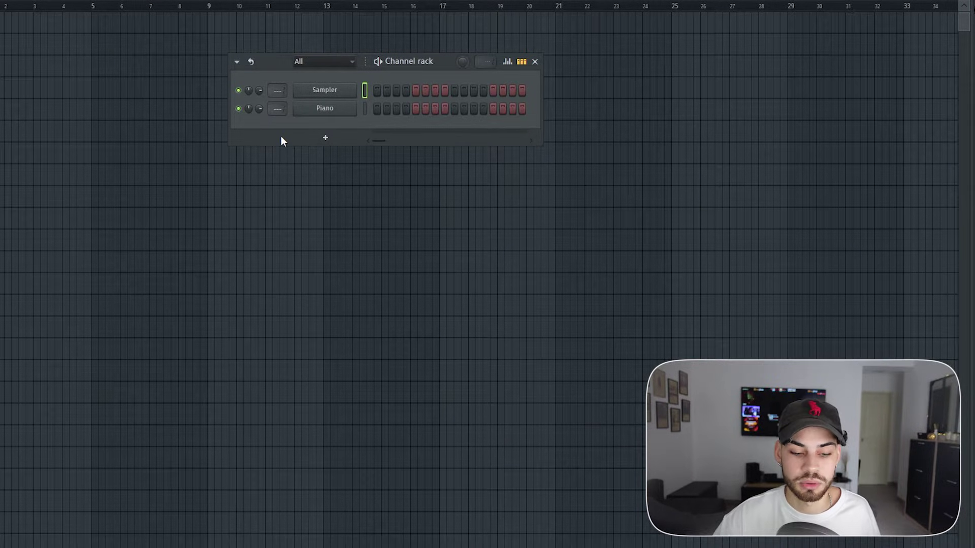
Step: Add DSK Guitars Nylon as a new channel in the channel rack, place its window below the rack, and close it
left_click(327, 139)
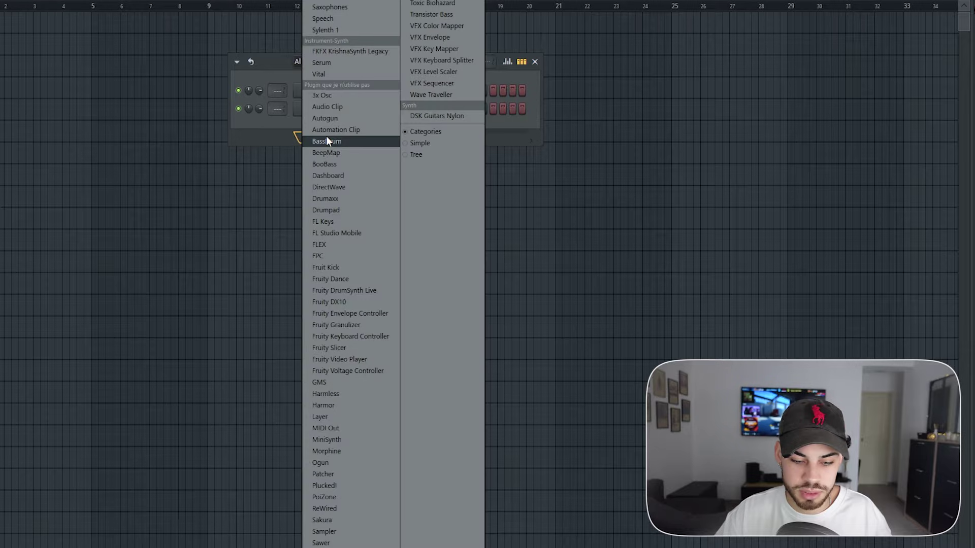
left_click(443, 114)
left_click_drag(86, 80, 398, 175)
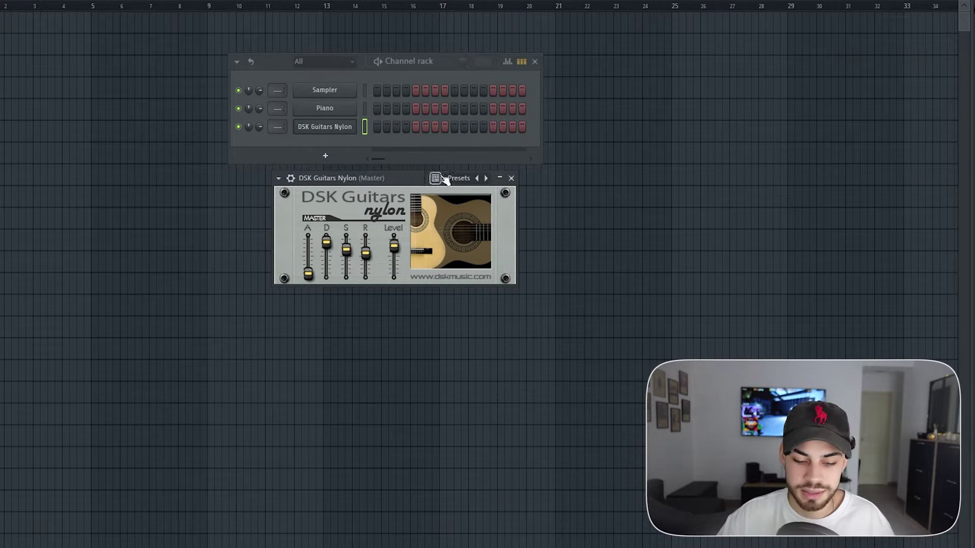
left_click(512, 179)
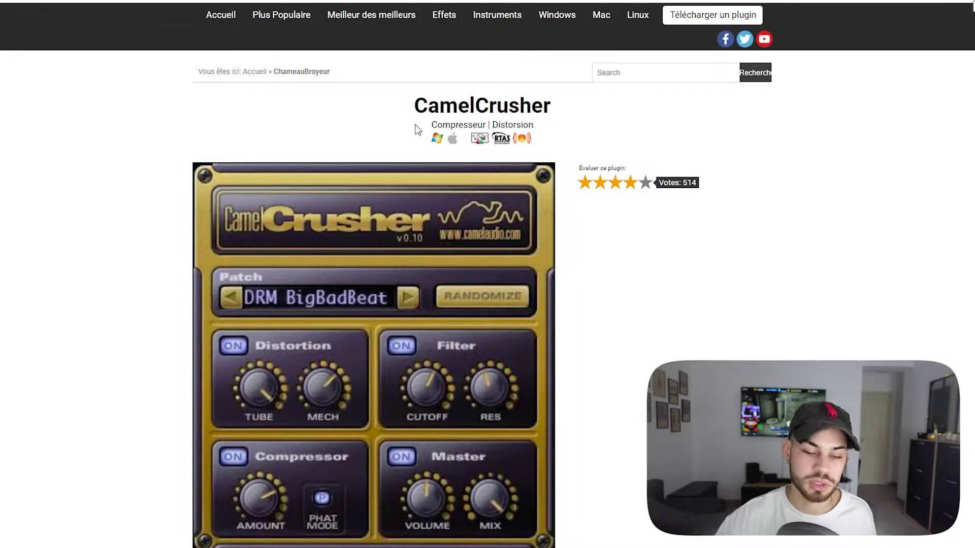
Step: Switch to the web browser and examine the CamelCrusher page, including its download link and description
scroll(409, 133, "down", 1)
scroll(408, 132, "up", 3)
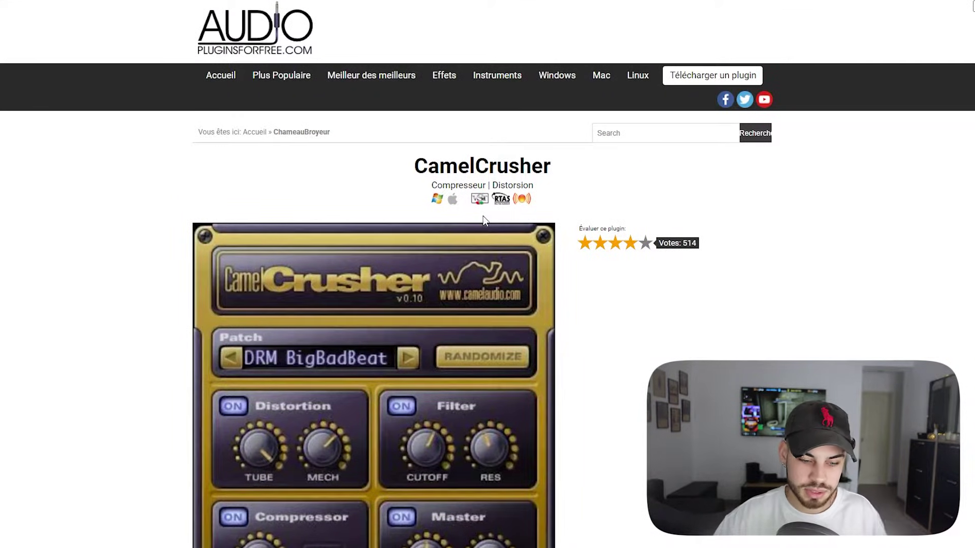
scroll(483, 220, "down", 6)
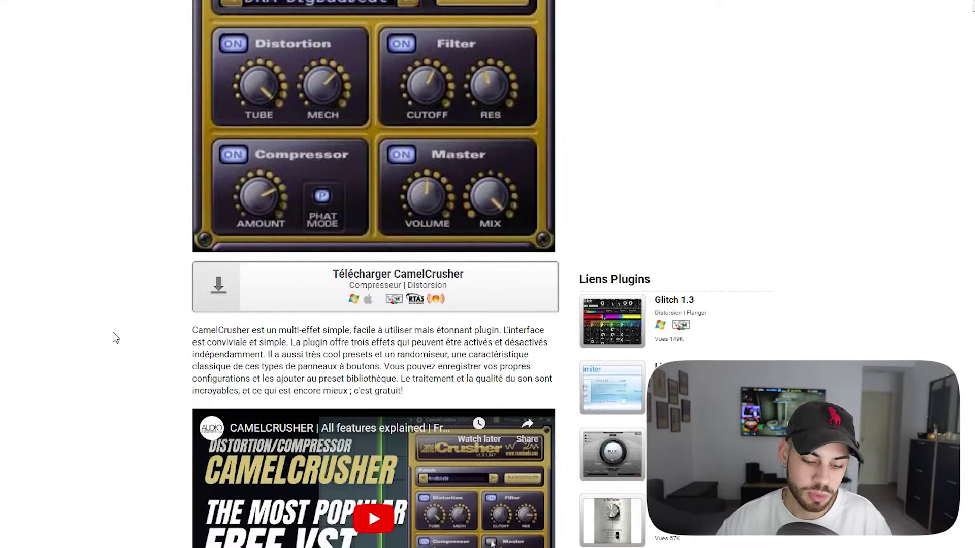
scroll(114, 335, "up", 1)
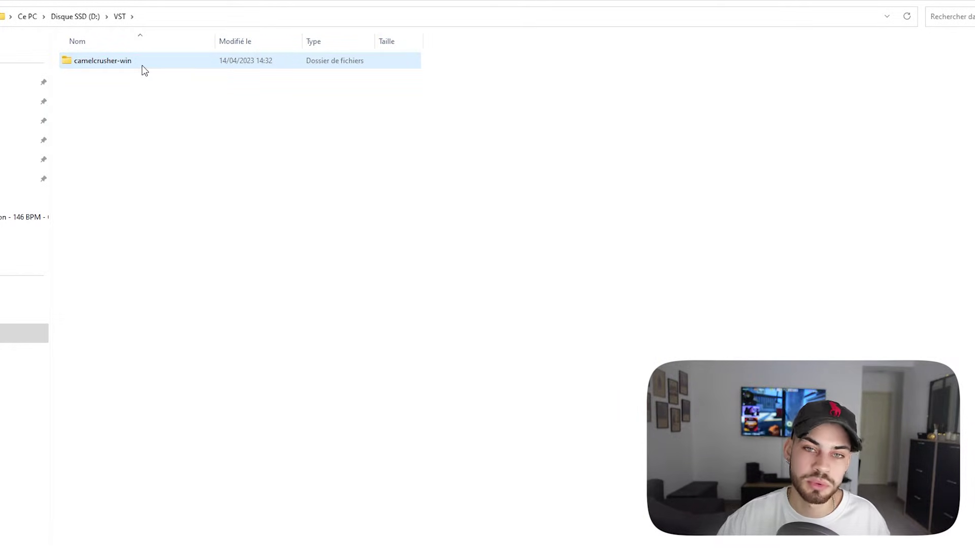
Step: In File Explorer, open the camelcrusher-win folder and its subfolder and delete the Mac installer CamelCrusherMac-1-0-1.dmg
double_click(143, 70)
double_click(143, 64)
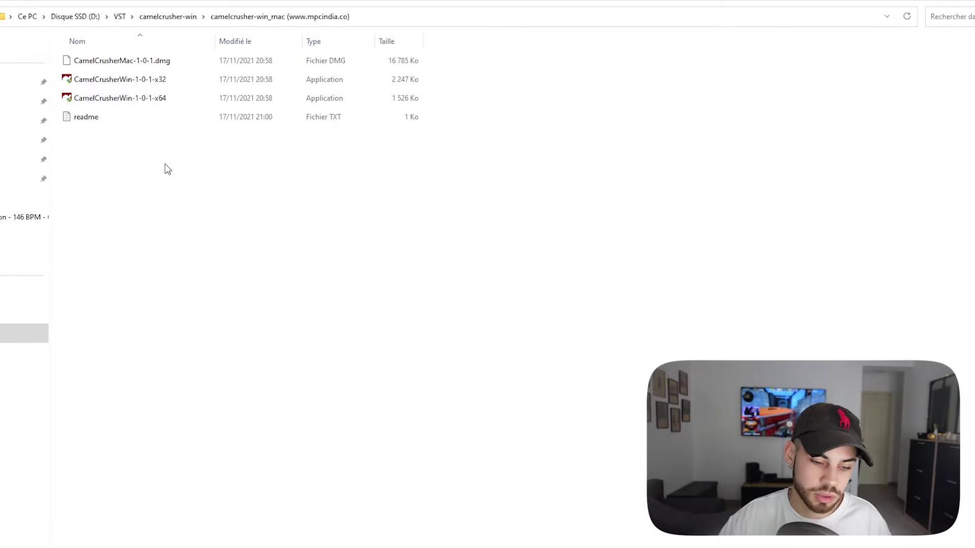
left_click(177, 67)
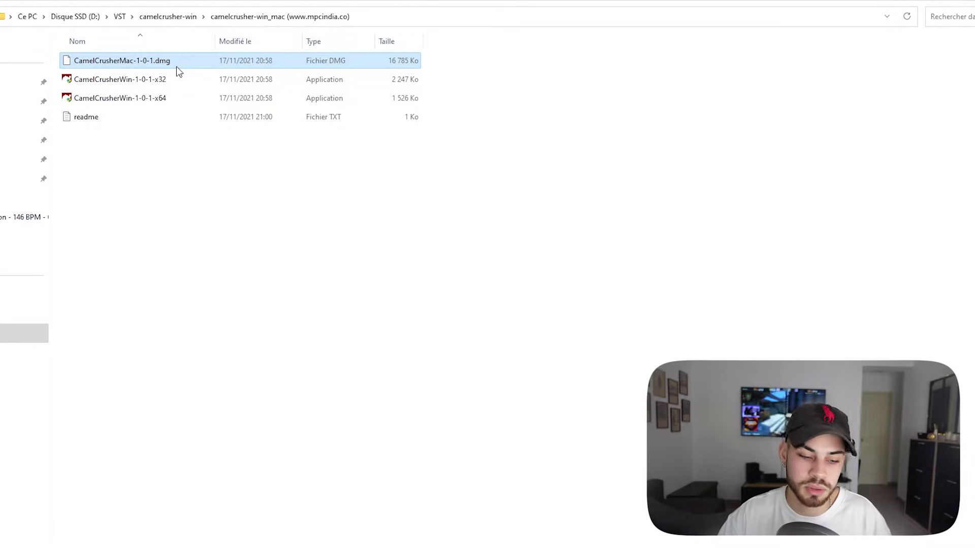
key("Delete")
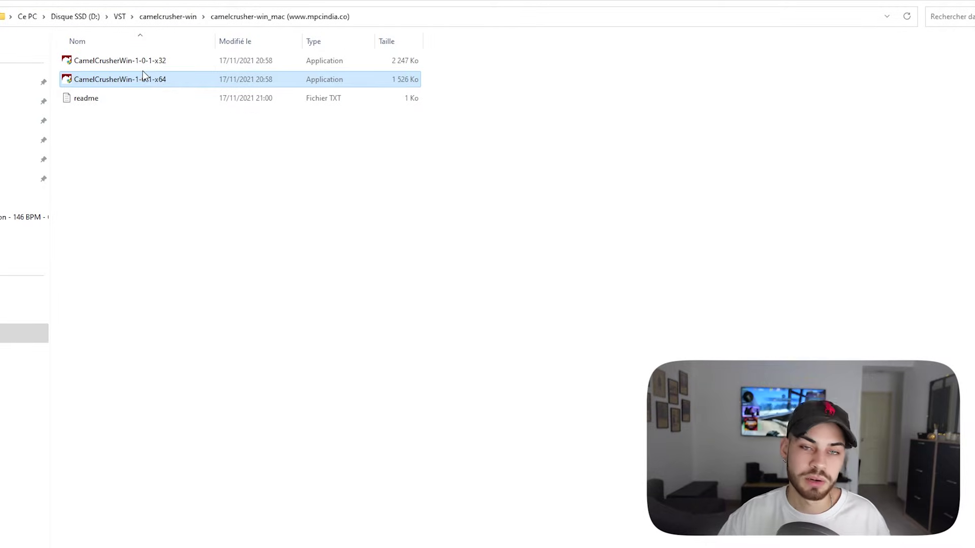
left_click(144, 79)
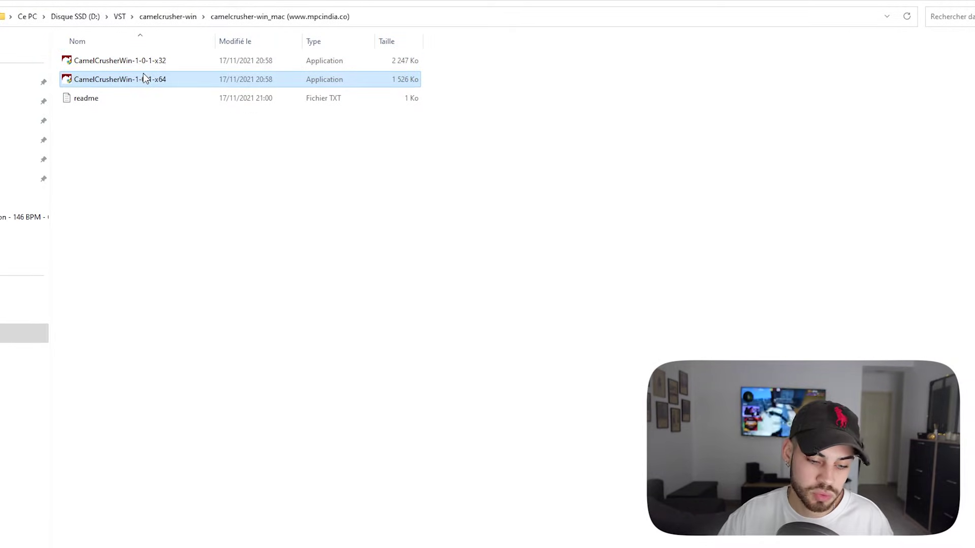
left_click(184, 65)
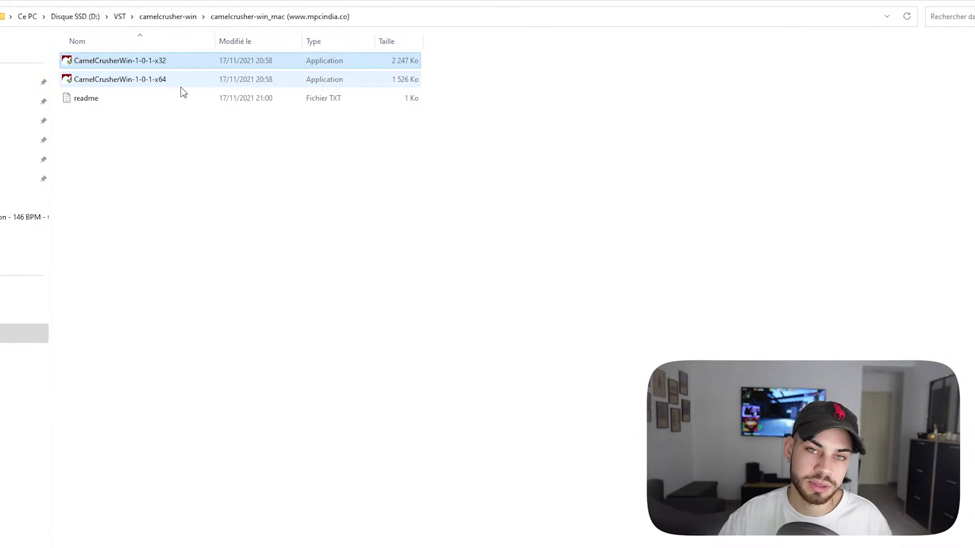
left_click(176, 161)
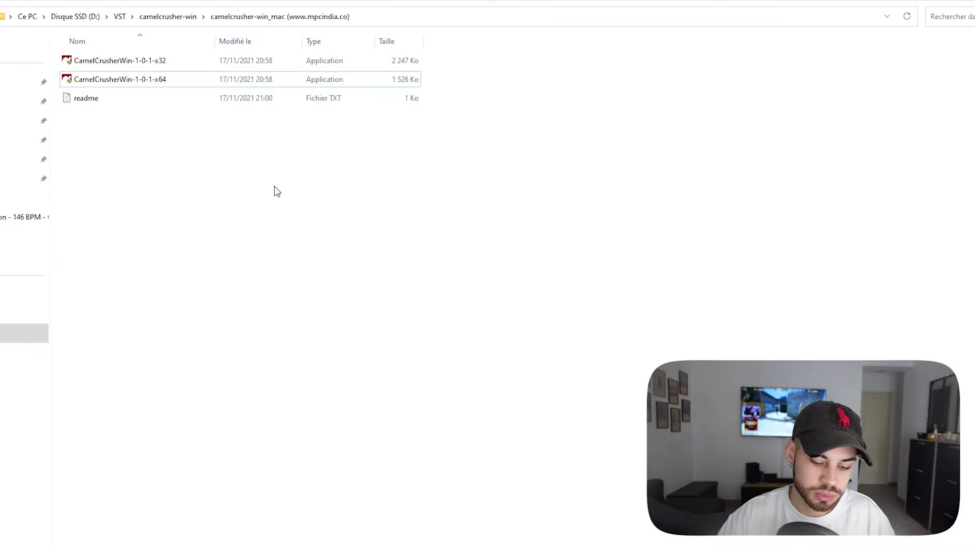
Step: Open the Windows settings and view the system information page (Informations système) with the device specifications
key("super")
left_click(574, 226)
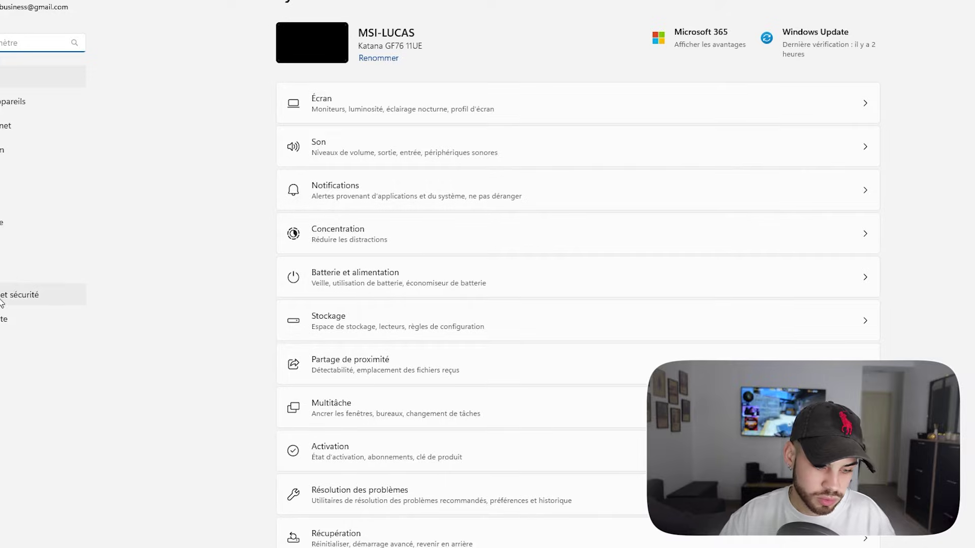
scroll(576, 215, "down", 4)
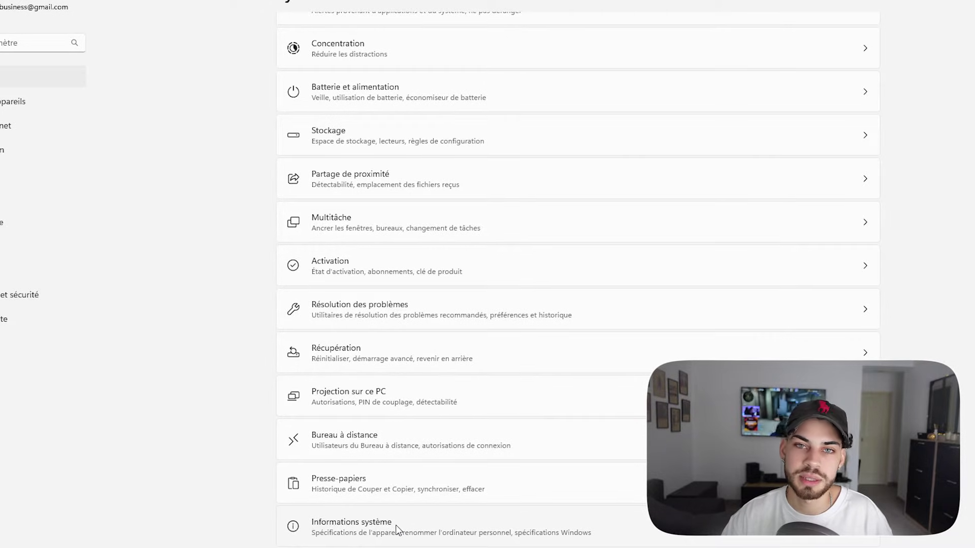
left_click(374, 539)
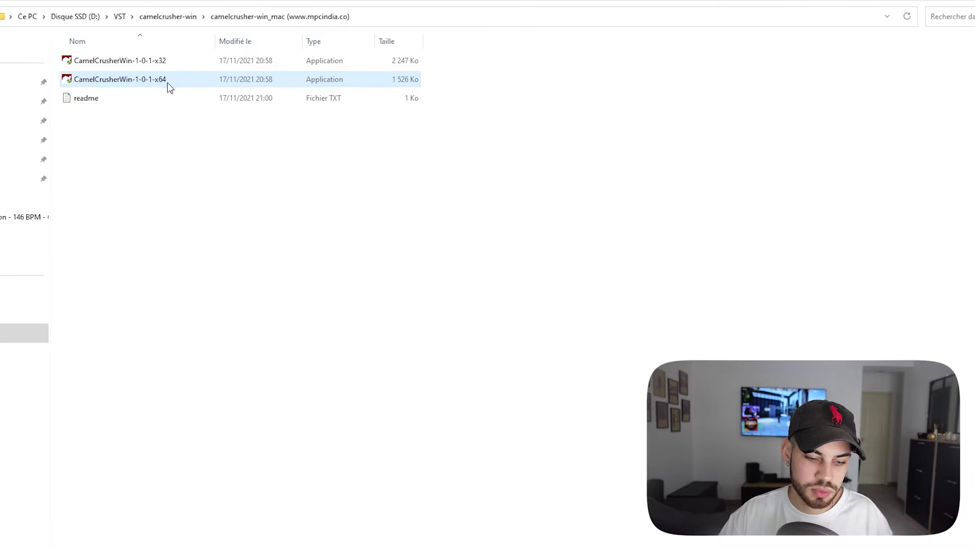
Step: Delete the 32-bit installer CamelCrusherWin-1-0-1-x32 from the extracted folder
left_click(179, 63)
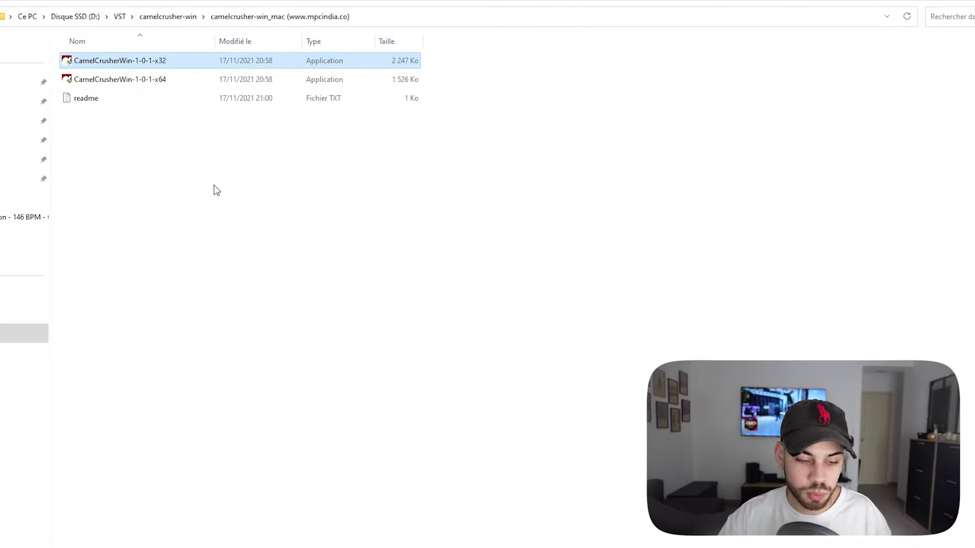
key("Delete")
Step: Run the CamelCrusherWin-1-0-1-x64 installer and accept its licence agreement
double_click(126, 61)
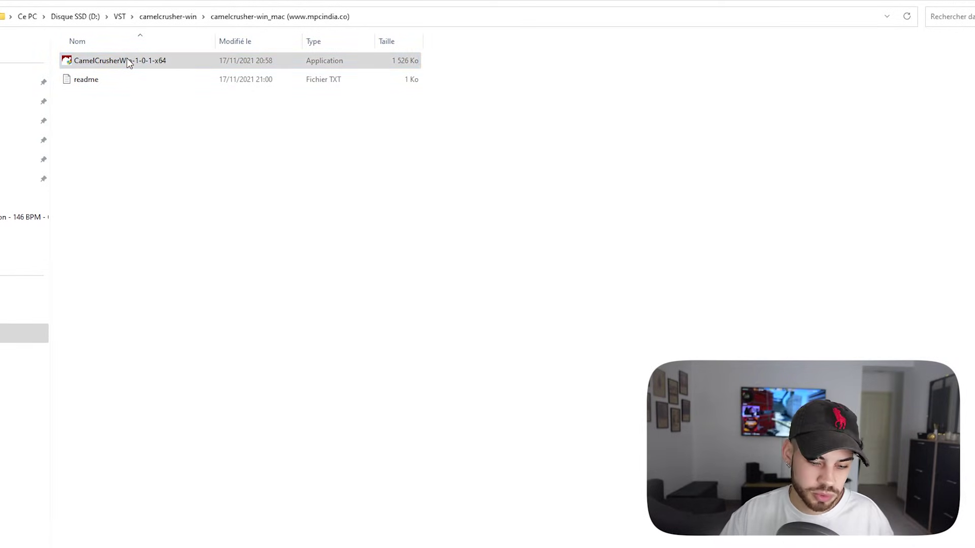
left_click(555, 362)
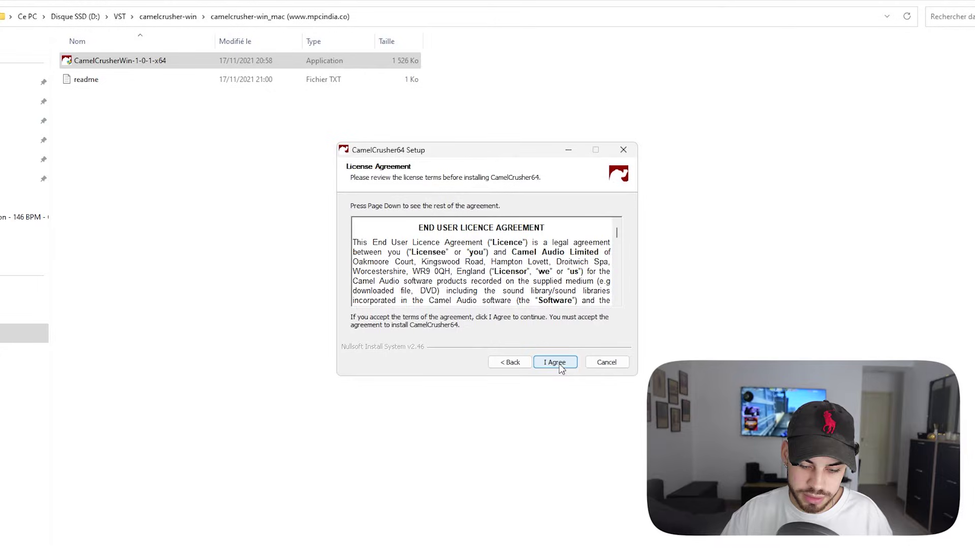
left_click(557, 363)
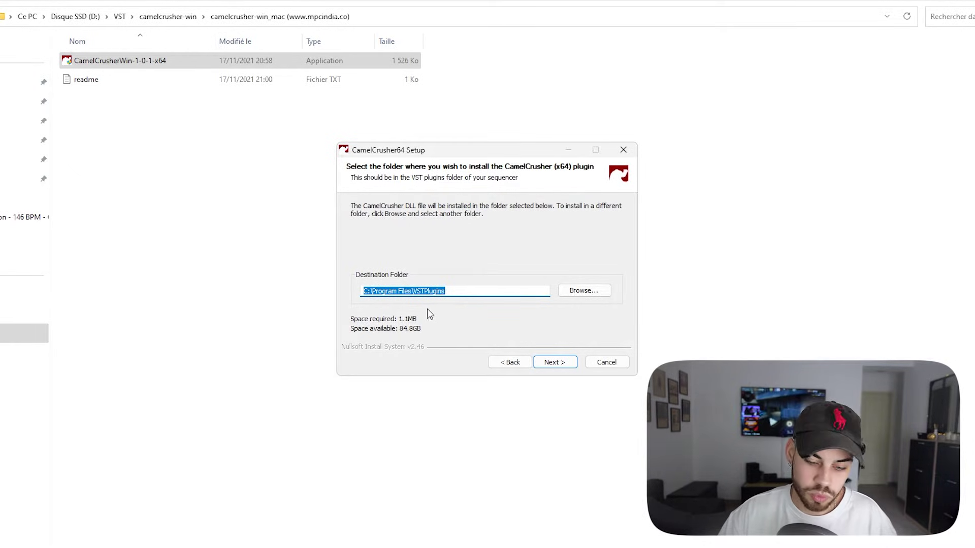
Step: Set the plugin's destination folder to C:\Program Files\VST POUR LA VIDEO and continue to the component selection
left_click(582, 295)
scroll(442, 283, "down", 8)
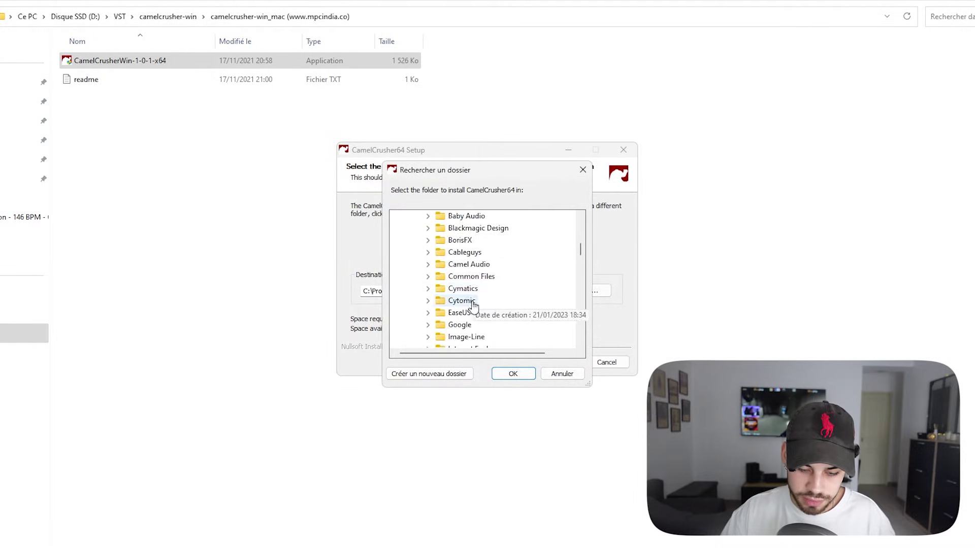
scroll(473, 304, "down", 7)
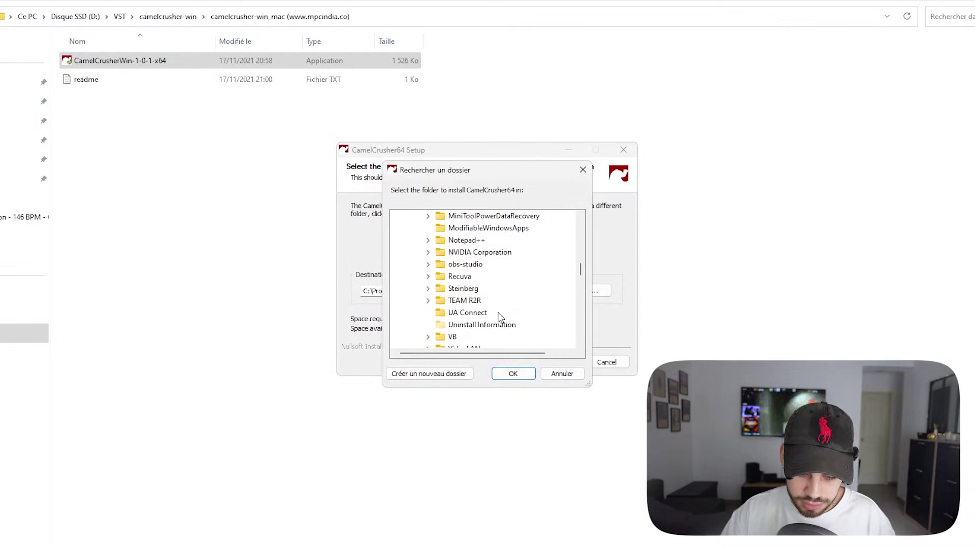
scroll(500, 318, "down", 2)
left_click(493, 313)
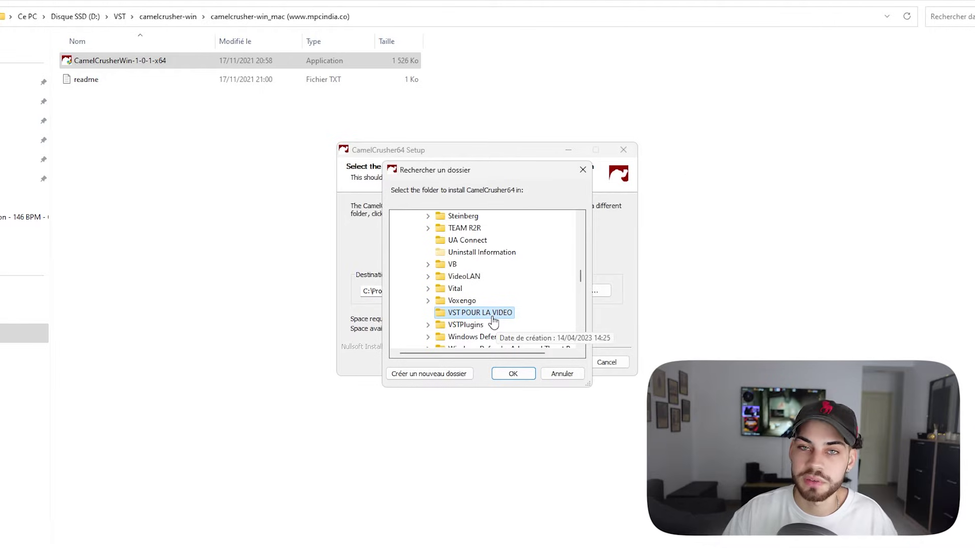
left_click(513, 374)
left_click(548, 363)
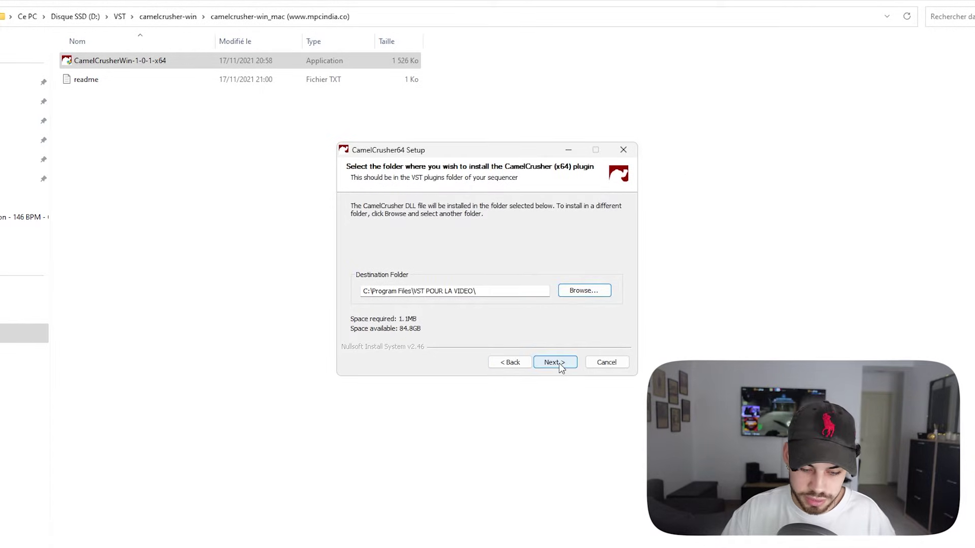
left_click(547, 363)
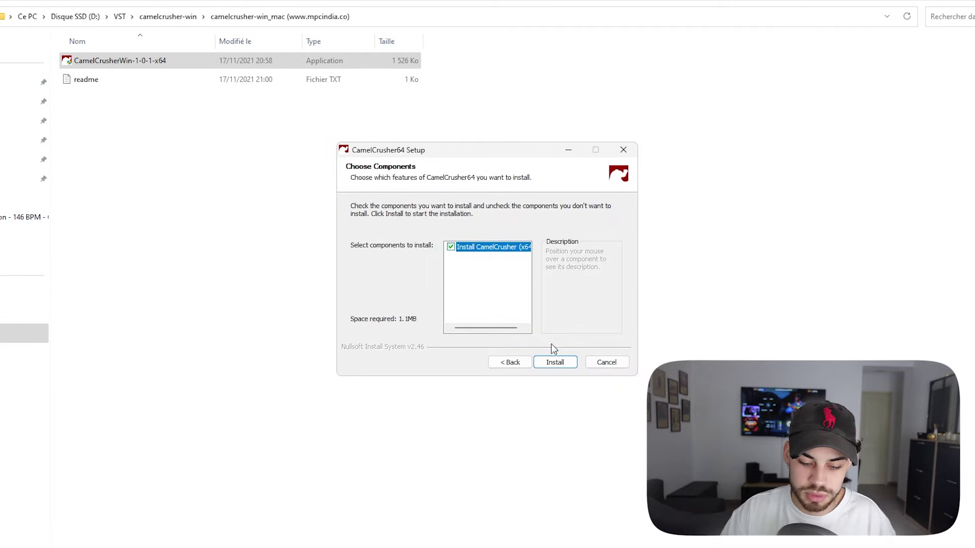
Step: Install the CamelCrusher x64 component and finish the setup wizard
left_click(553, 364)
left_click(545, 358)
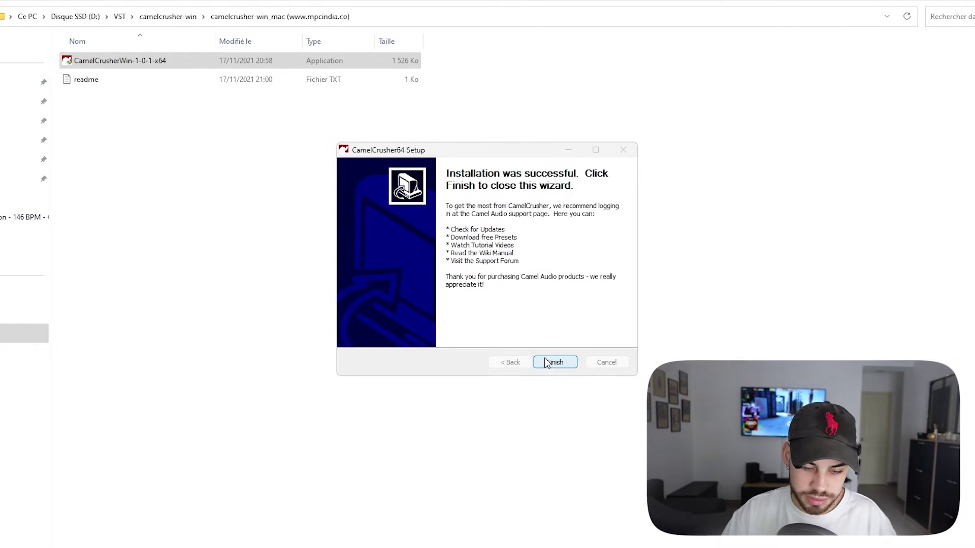
left_click(545, 358)
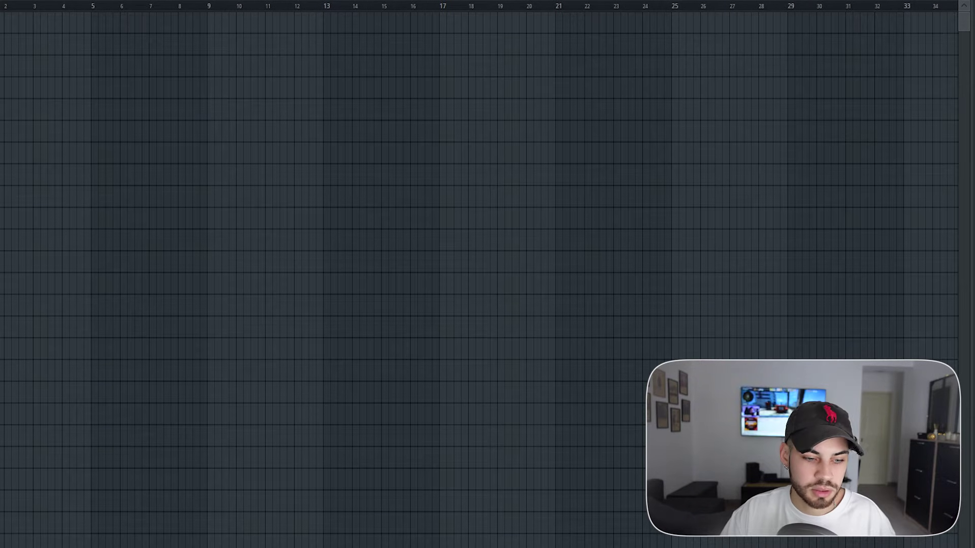
Step: Open the plugin manager from the file settings and scan for installed plugins, with the VST POUR LA VIDEO search path selected
left_click(50, 1)
left_click(51, 25)
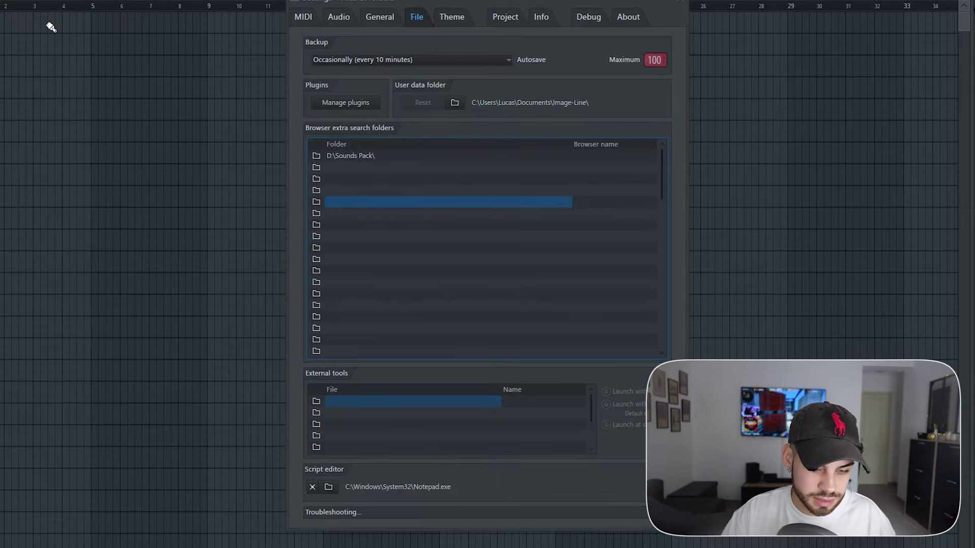
left_click(354, 101)
scroll(261, 233, "down", 1)
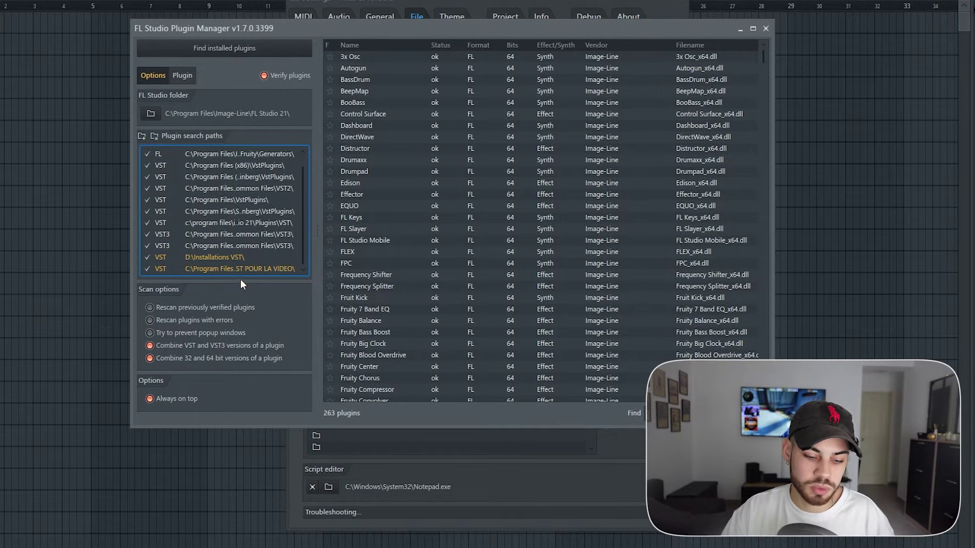
left_click(270, 268)
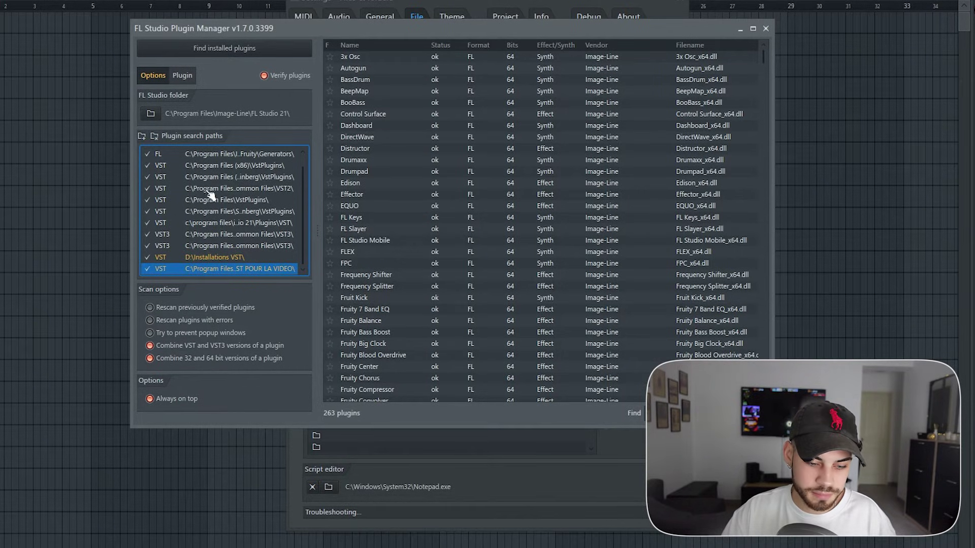
left_click(236, 51)
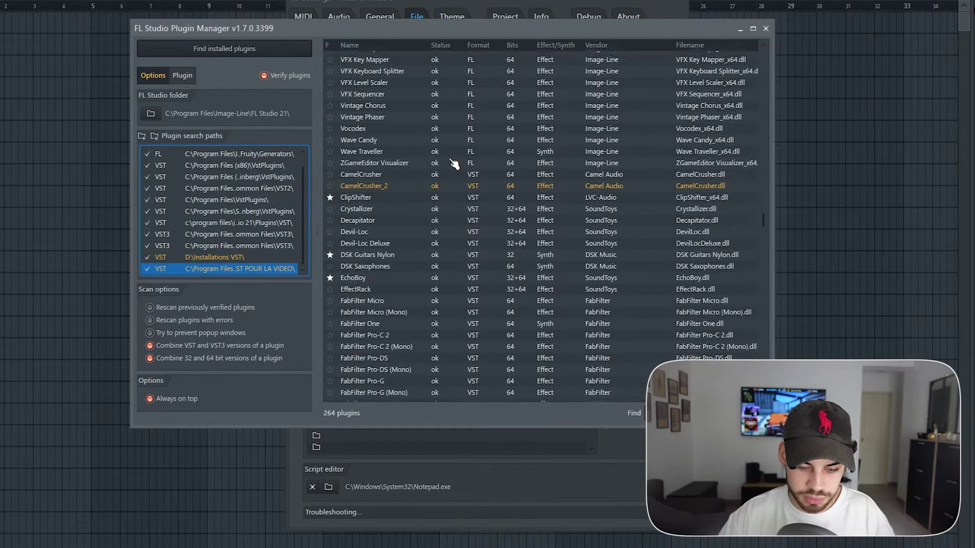
Step: Mark the newly found CamelCrusher_2 plugin as a favorite, and close the plugin manager and settings
left_click(384, 171)
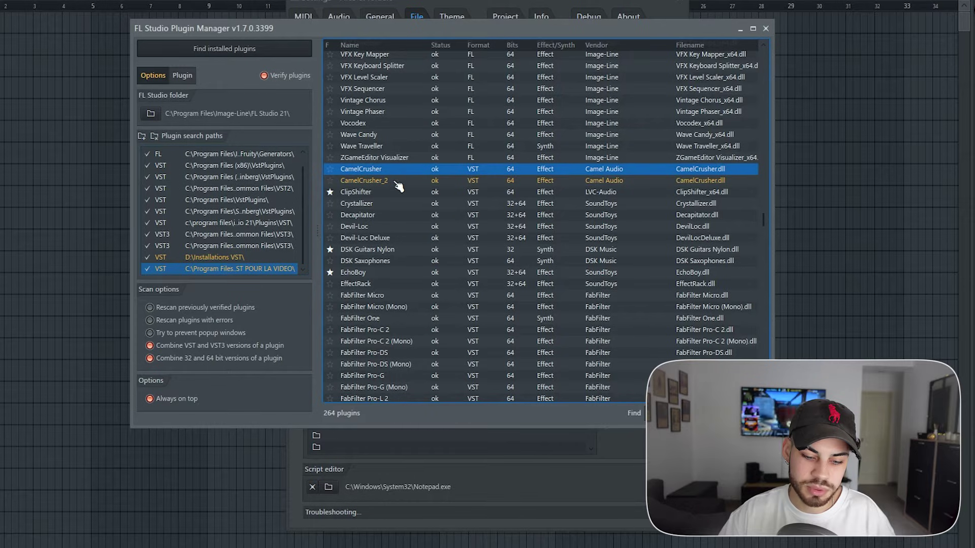
left_click(397, 183)
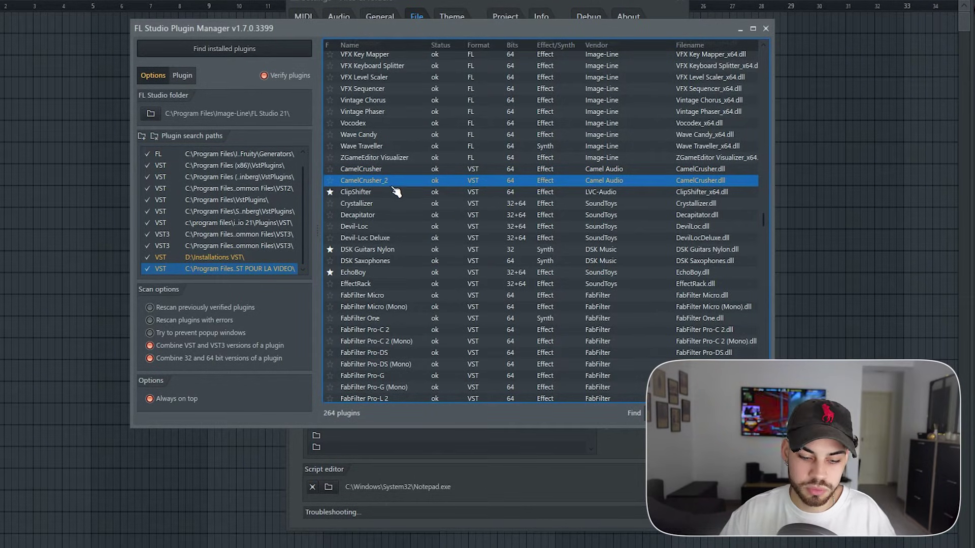
left_click(330, 181)
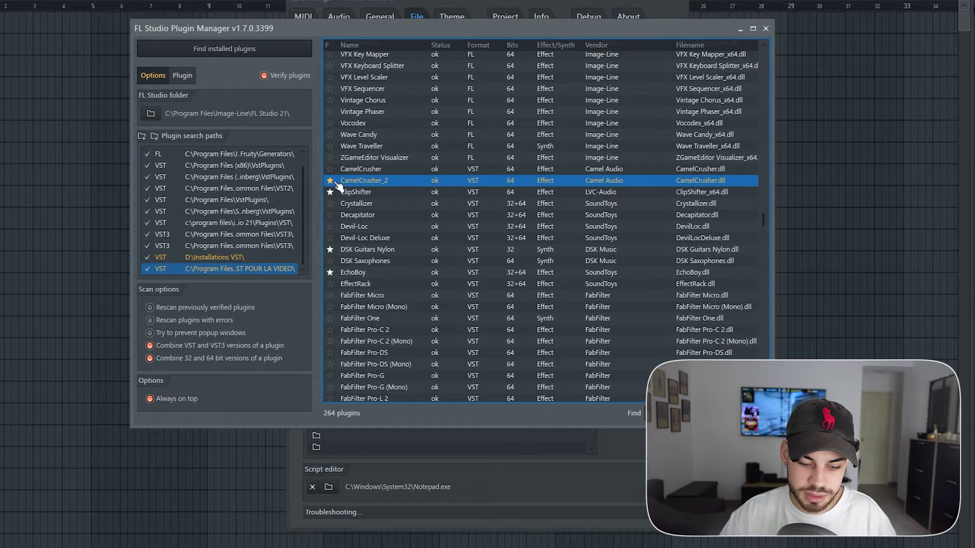
left_click(766, 29)
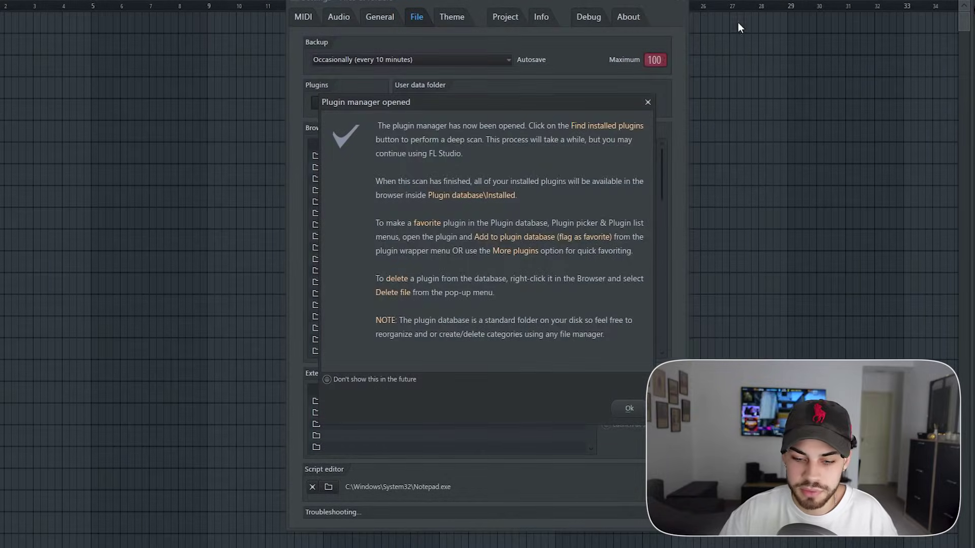
key("Escape")
key("Escape")
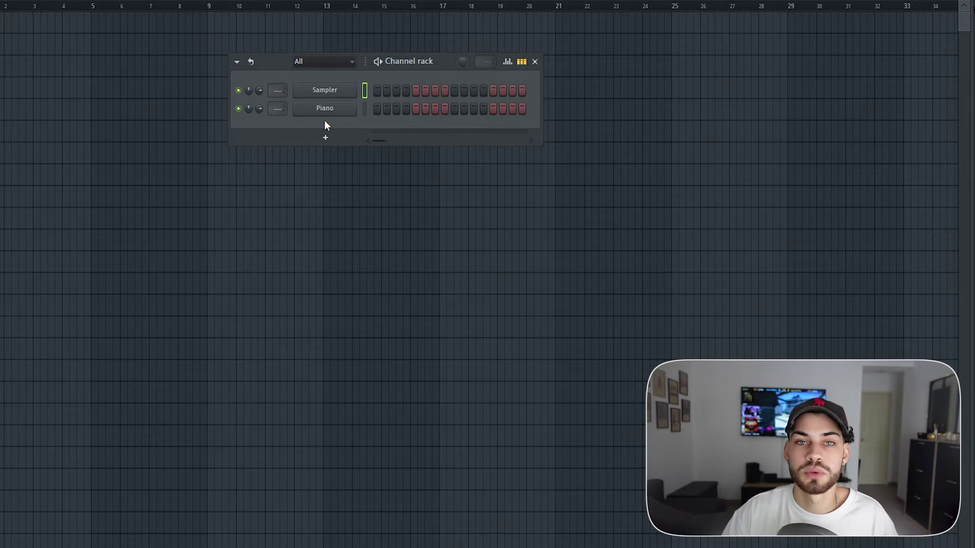
Step: Load CamelCrusher_2 into an effect slot on the mixer's Master track and move its window clear of the slots
key("F9")
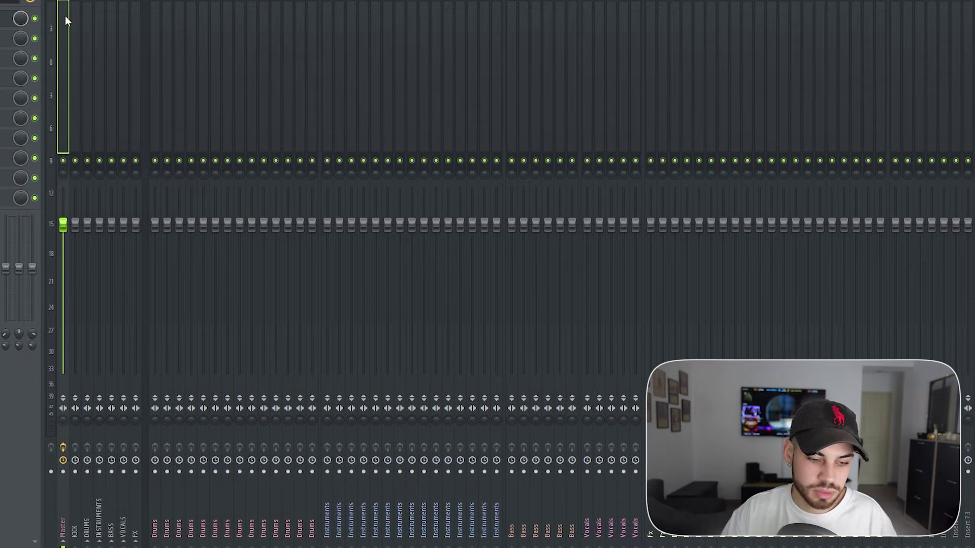
left_click(36, 28)
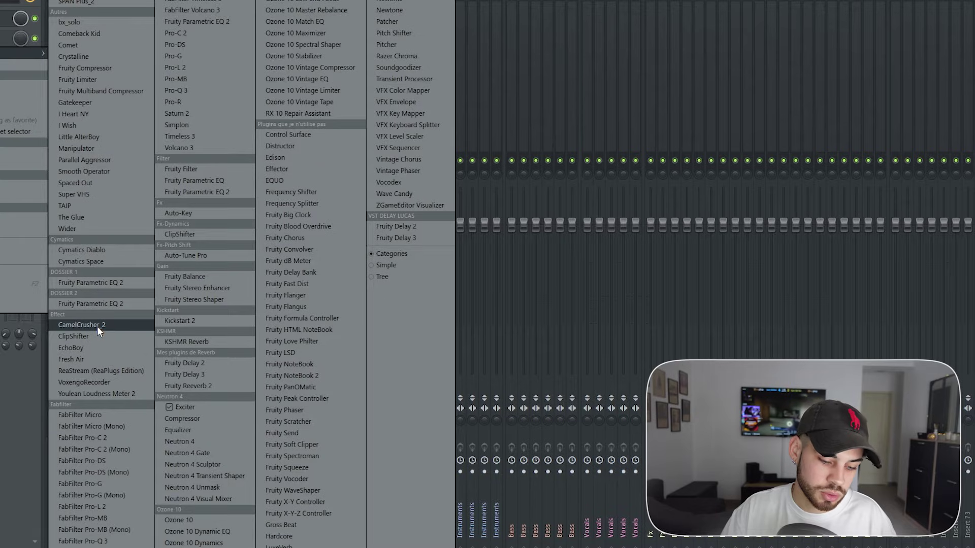
left_click(114, 324)
left_click_drag(94, 91, 421, 85)
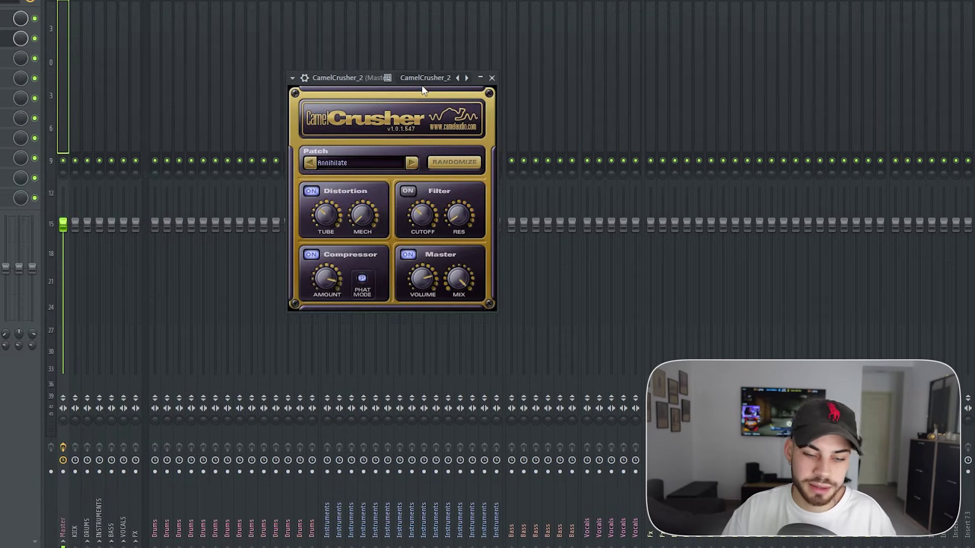
left_click(336, 220)
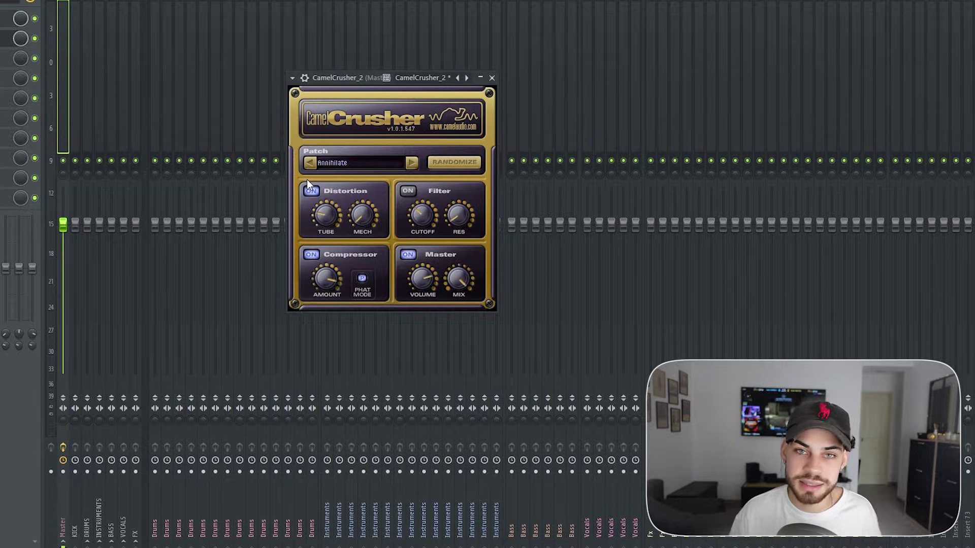